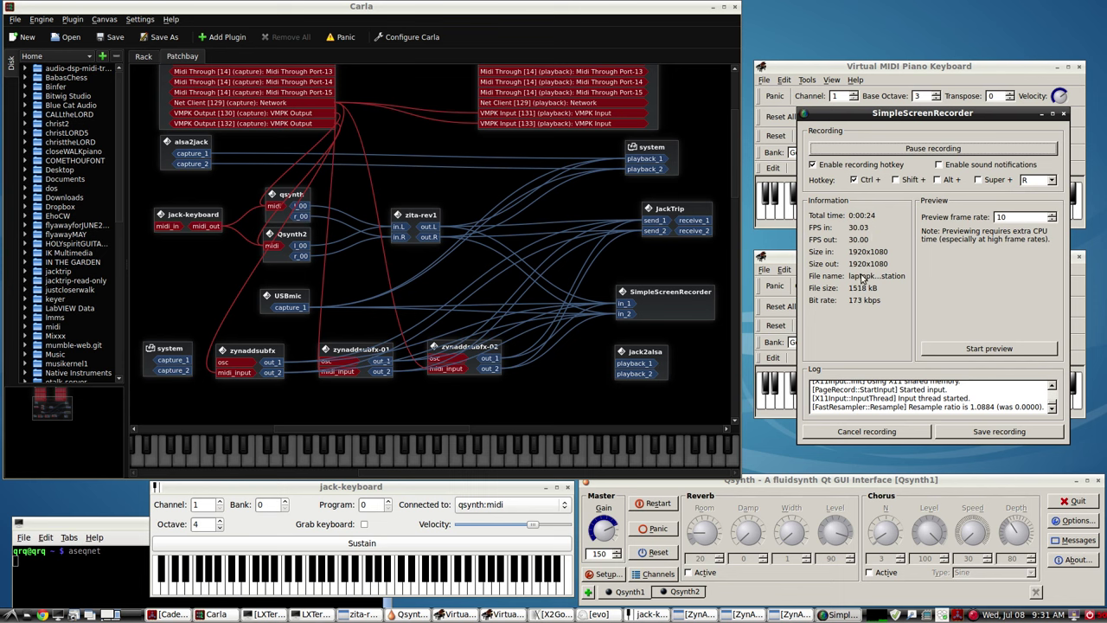
# - Nudge Carla's JackTrip patchbay node slightly up-left and bring the LXTerminal window forward
pyautogui.moveTo(705, 209); pyautogui.dragTo(698, 207)
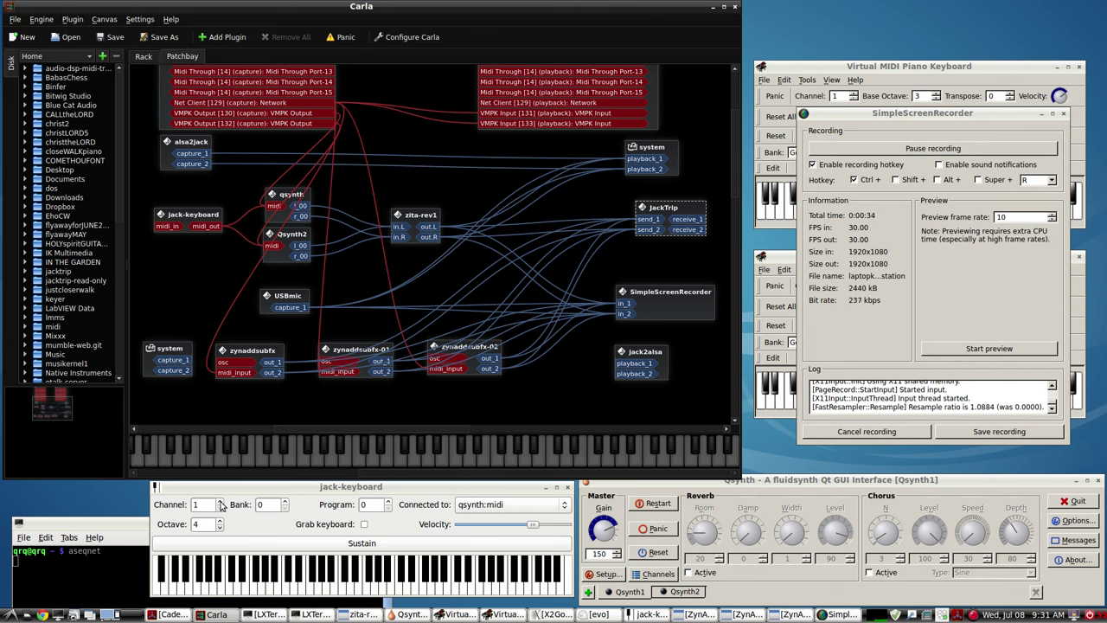
pyautogui.click(130, 528)
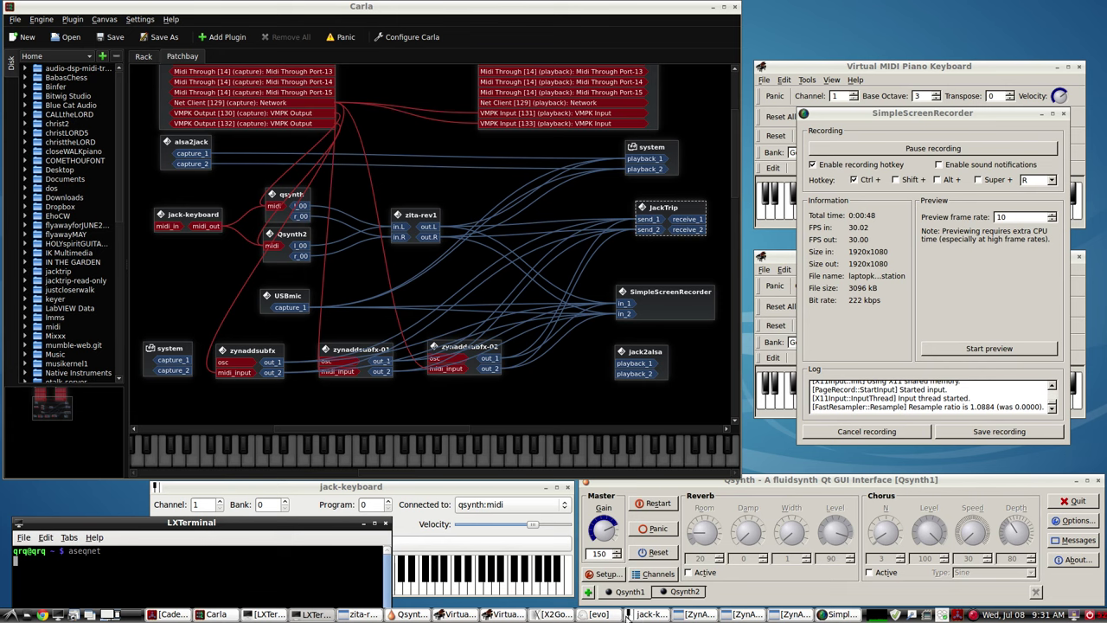
# - On the remote laptop's Catia, shift the JackTrip box slightly left and select system playback
pyautogui.click(606, 615)
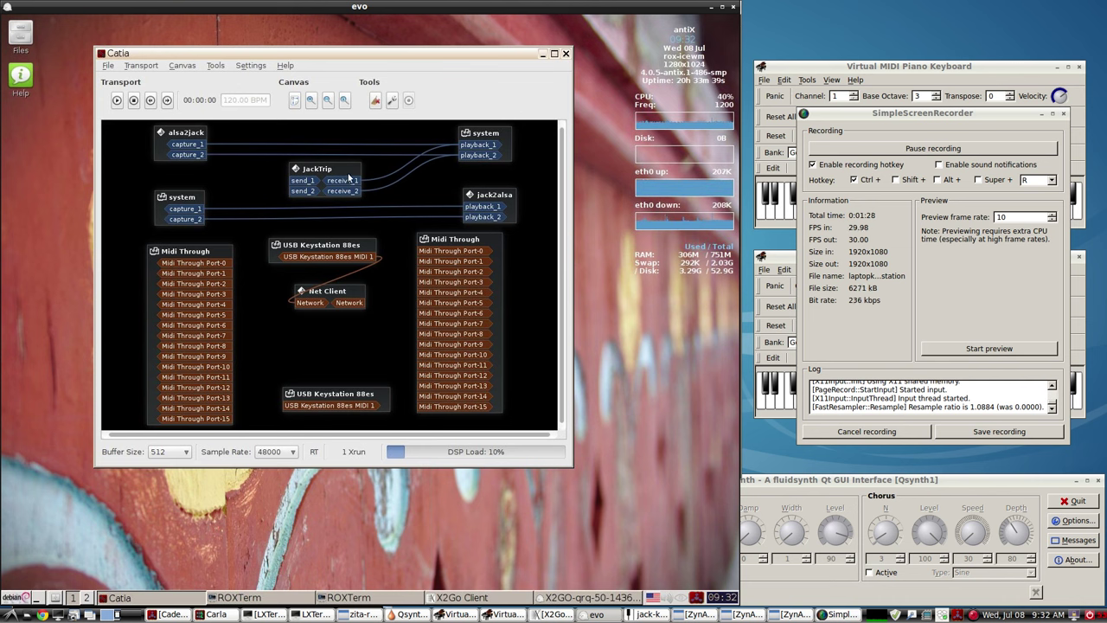
pyautogui.moveTo(346, 179); pyautogui.dragTo(335, 179)
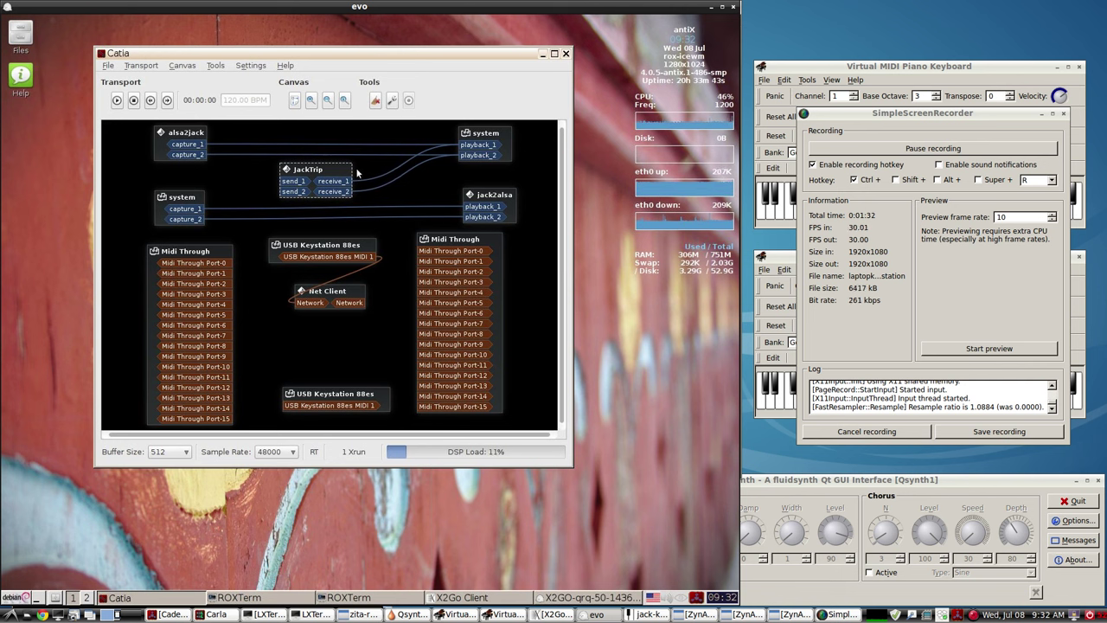
pyautogui.click(504, 141)
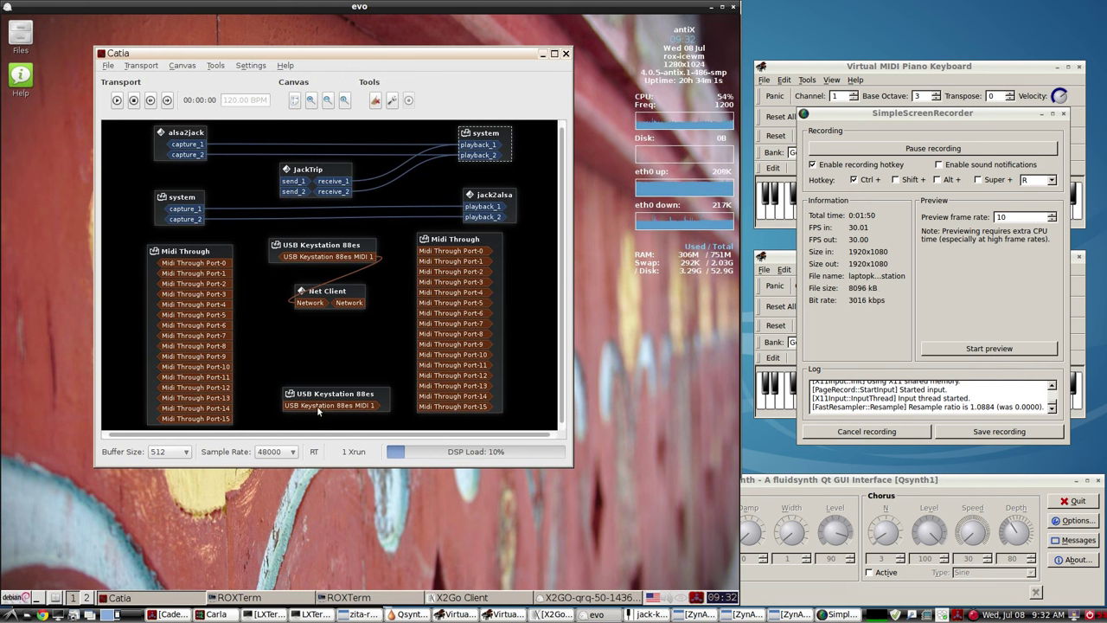
# - Lower the Net Client box in Catia and raise the aseqnet and jacktrip ROXTerm terminals
pyautogui.moveTo(342, 304); pyautogui.dragTo(341, 323)
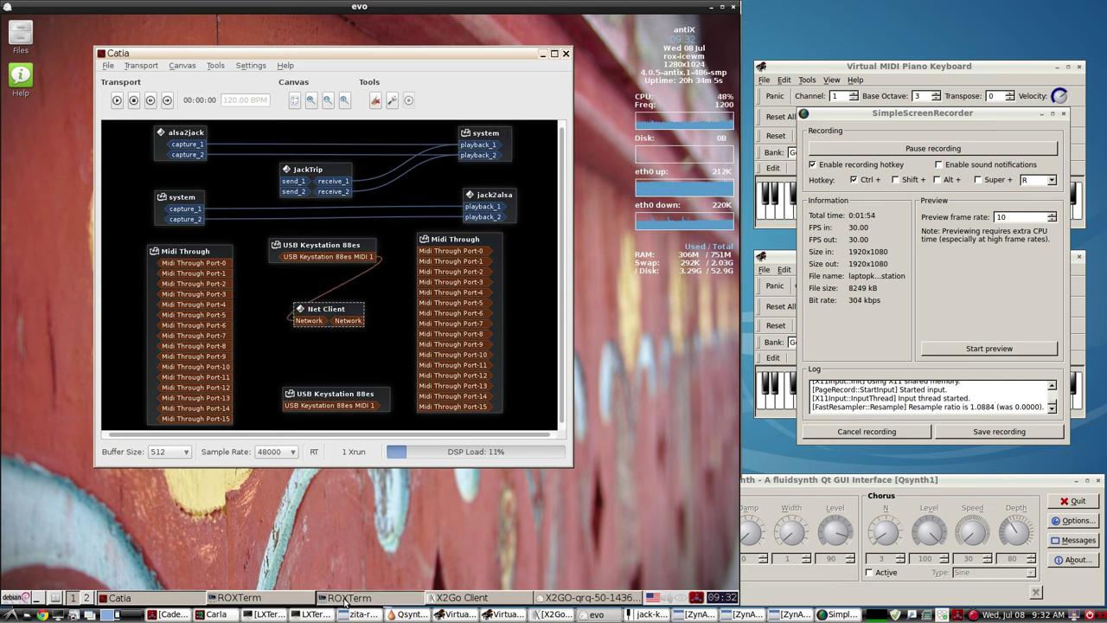
pyautogui.click(297, 598)
pyautogui.click(297, 598)
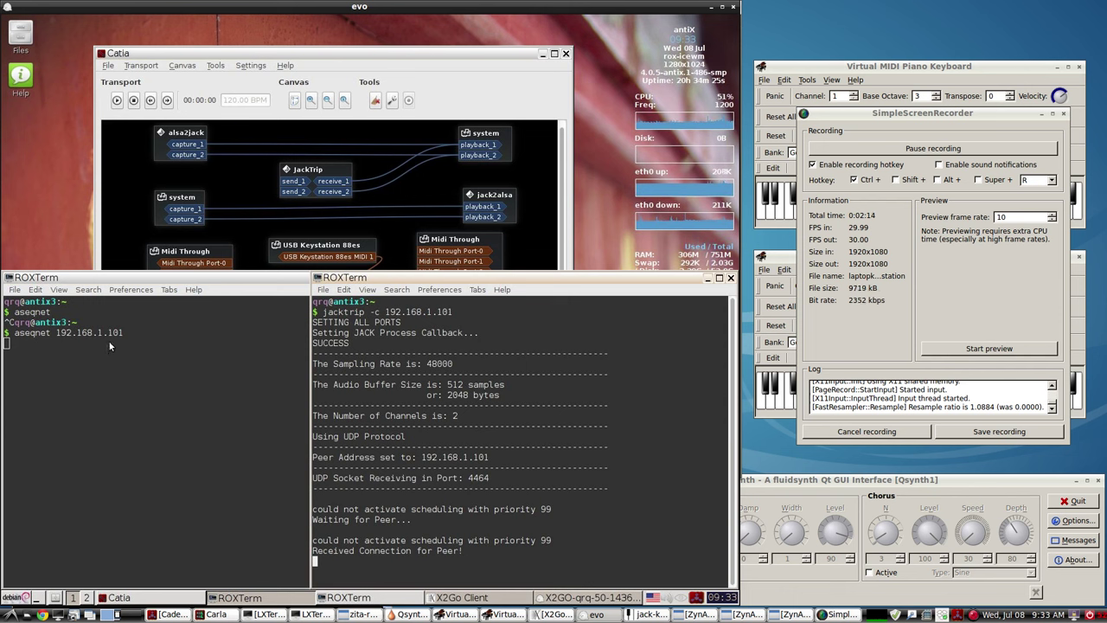
# - Minimize the aseqnet 192.168.1.101 terminal and bring Catia back over the jacktrip output
pyautogui.click(143, 276)
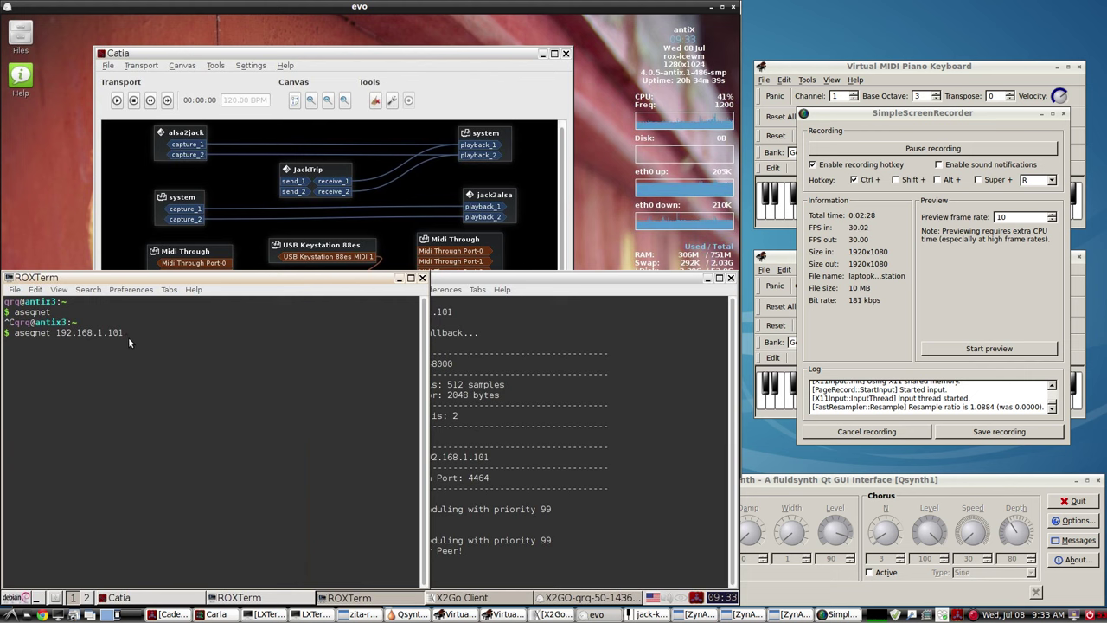
pyautogui.click(400, 285)
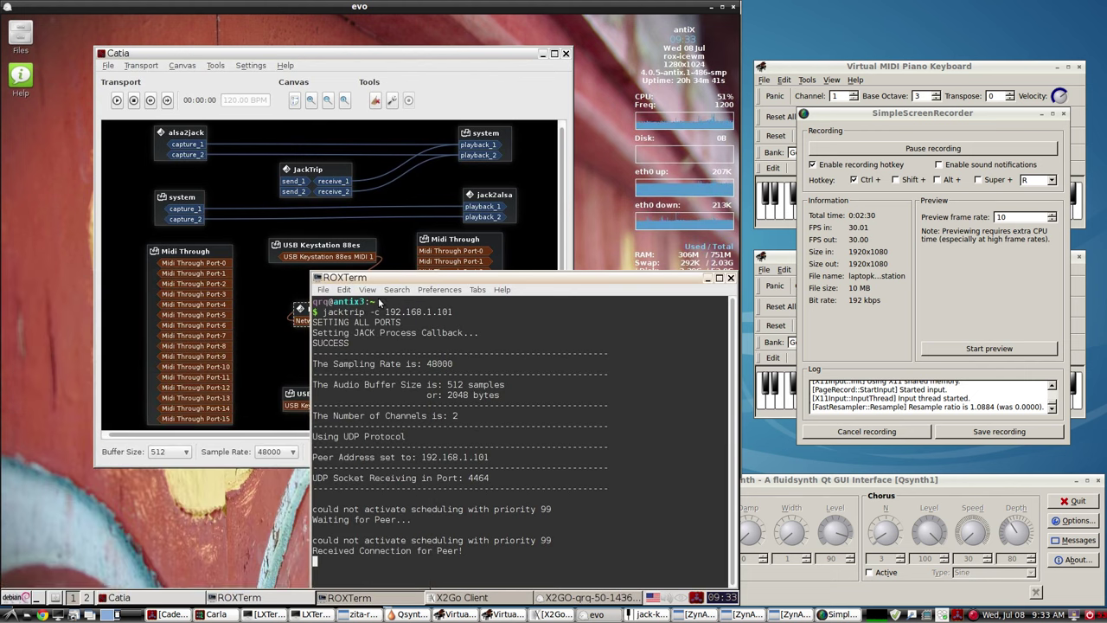
pyautogui.click(355, 282)
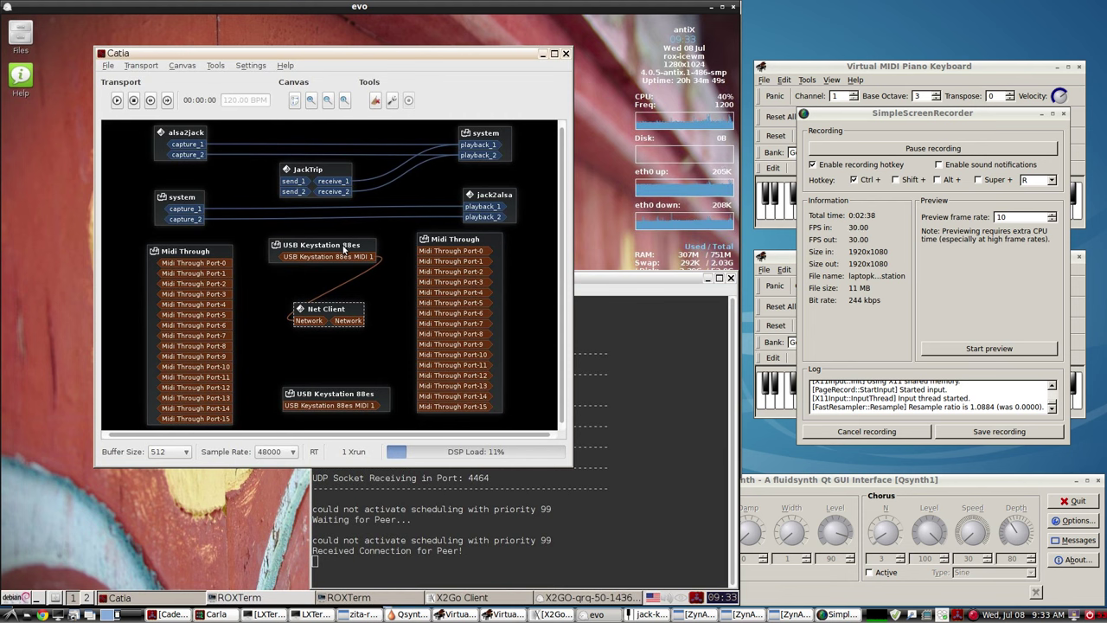
# - Inspect the Net Client, JackTrip and system playback connections, then raise the jacktrip terminal
pyautogui.click(301, 323)
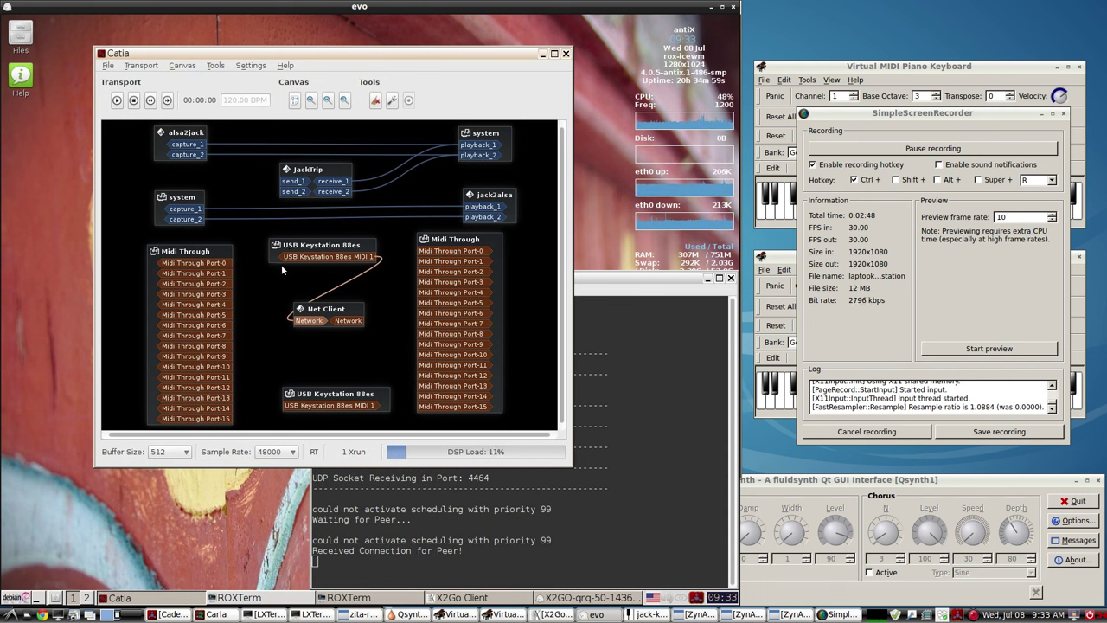
pyautogui.click(320, 176)
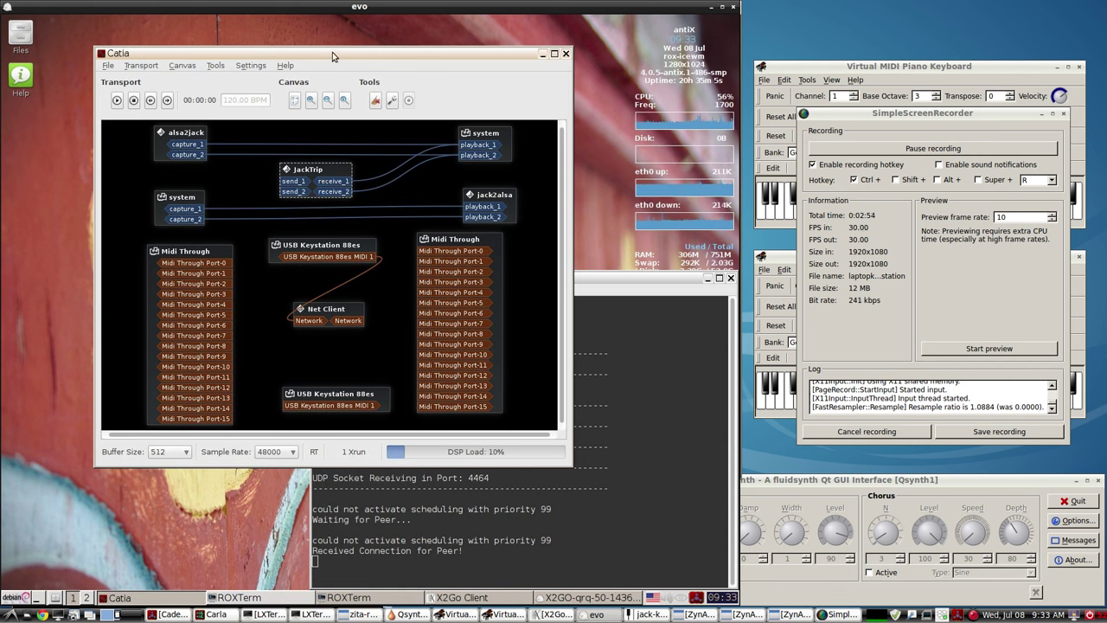
pyautogui.click(499, 138)
pyautogui.click(629, 282)
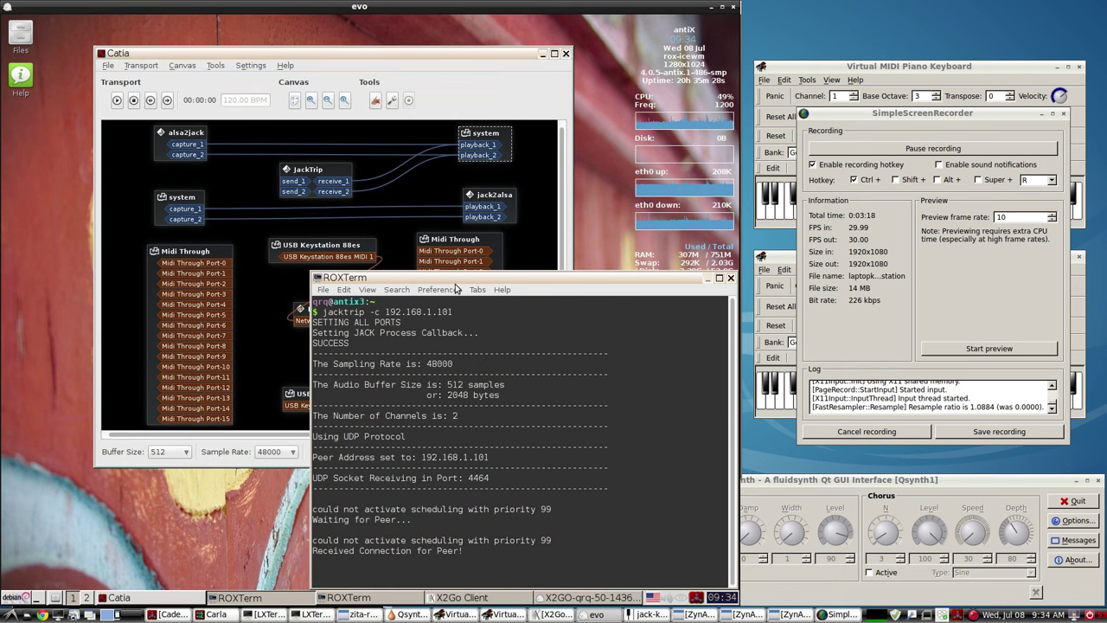
# - Minimize the jacktrip terminal with Alt+F9 to reveal the full Catia graph
pyautogui.hotkey('alt', 'F9')
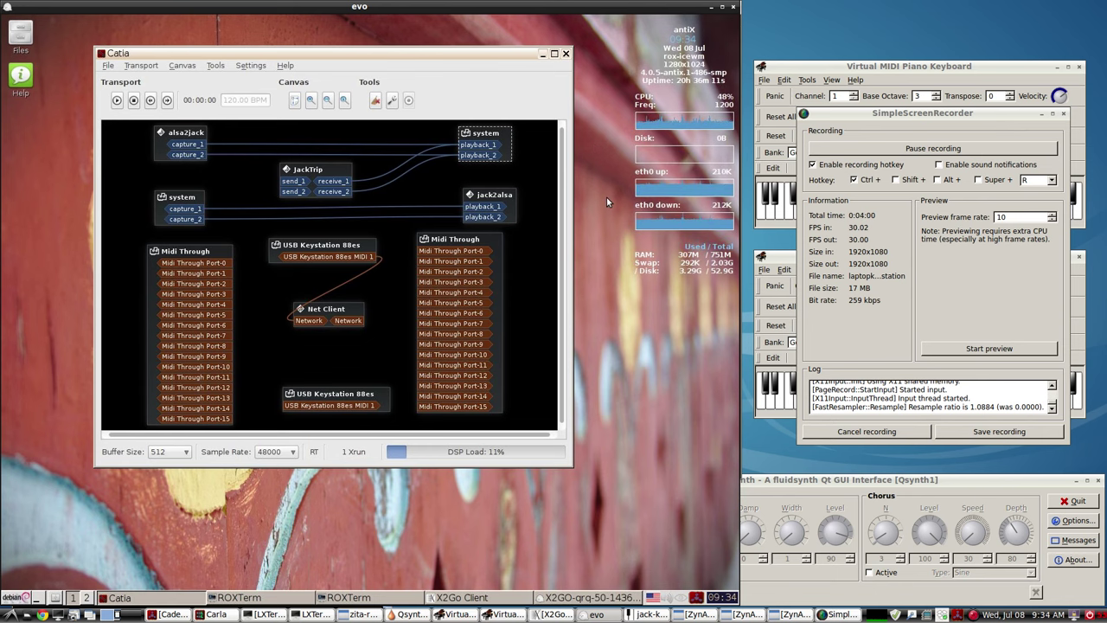
# - Return to Carla, move the recorder window aside, and review then minimize the UDP-warnings terminal
pyautogui.click(711, 7)
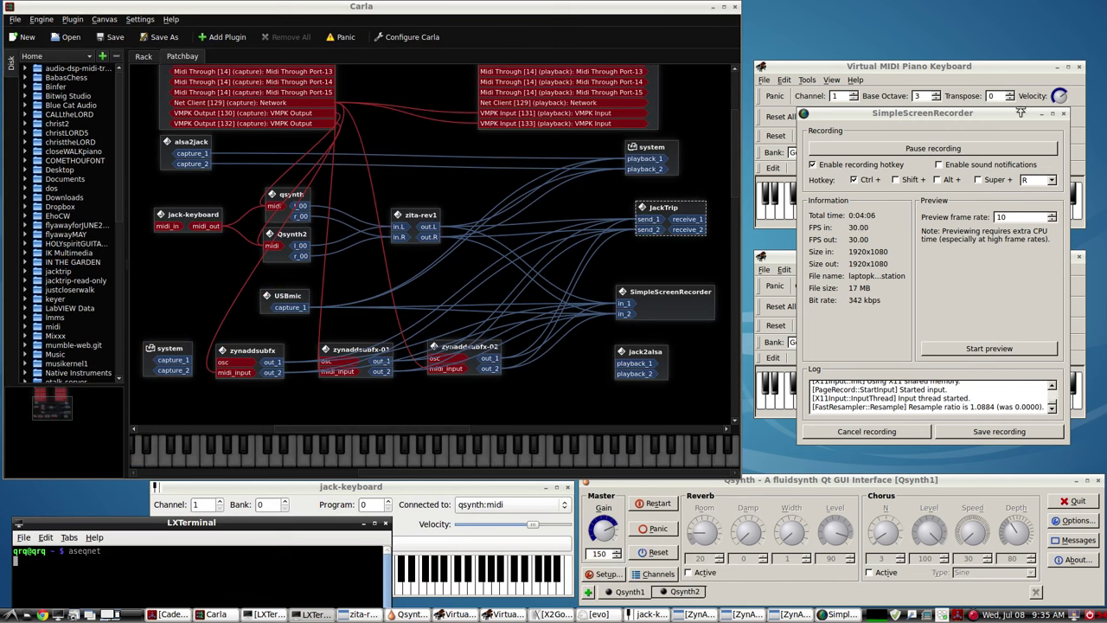
pyautogui.moveTo(1016, 114); pyautogui.dragTo(1023, 90)
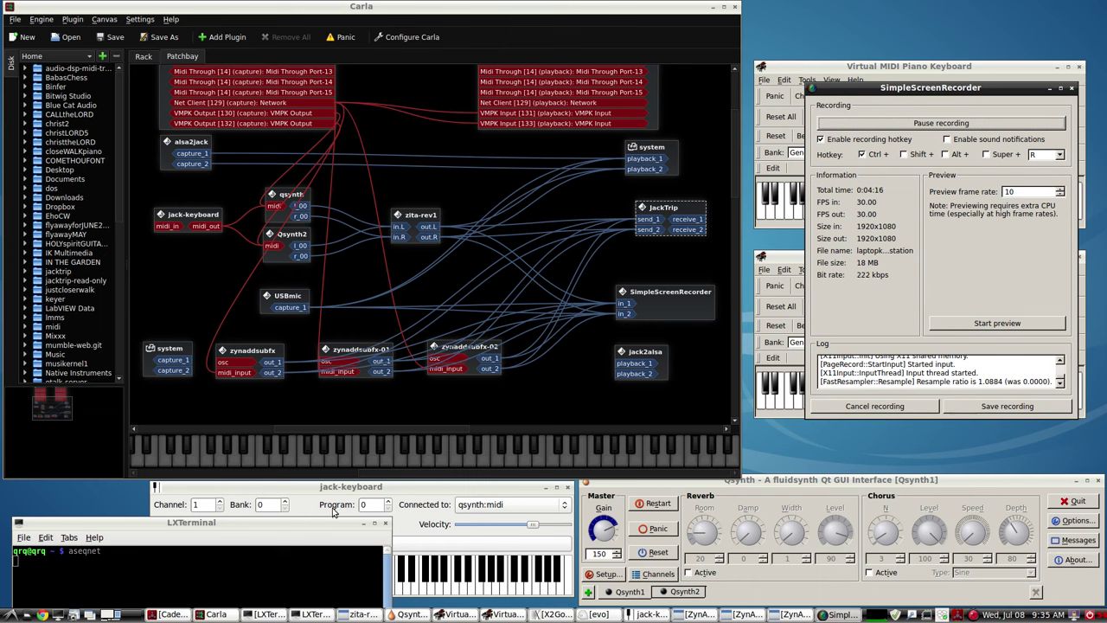
pyautogui.click(263, 614)
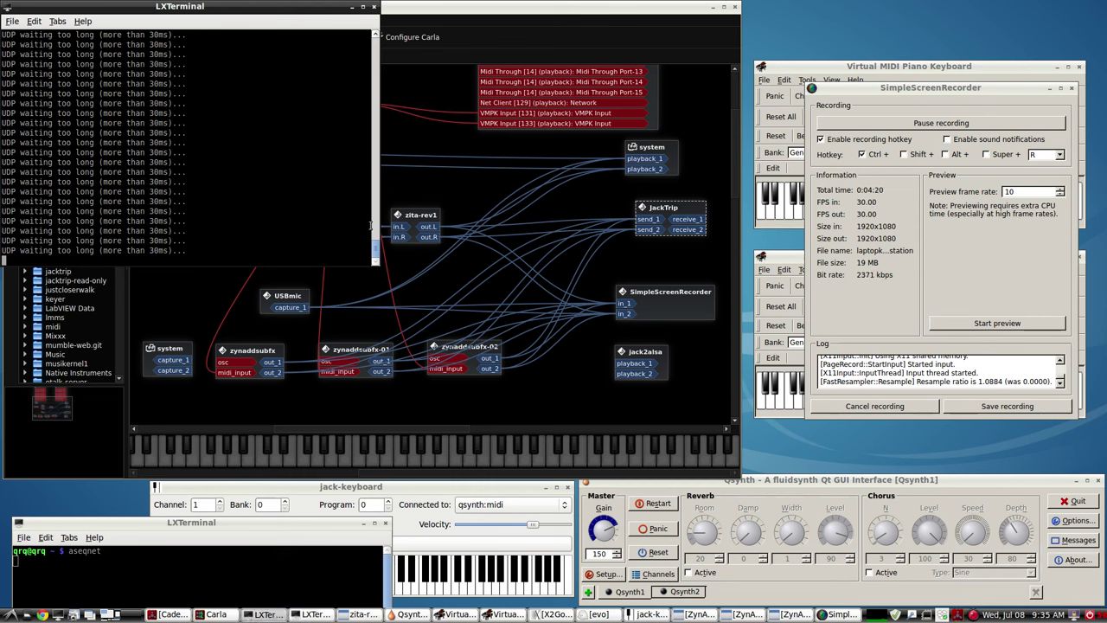
pyautogui.moveTo(376, 251); pyautogui.dragTo(377, 34)
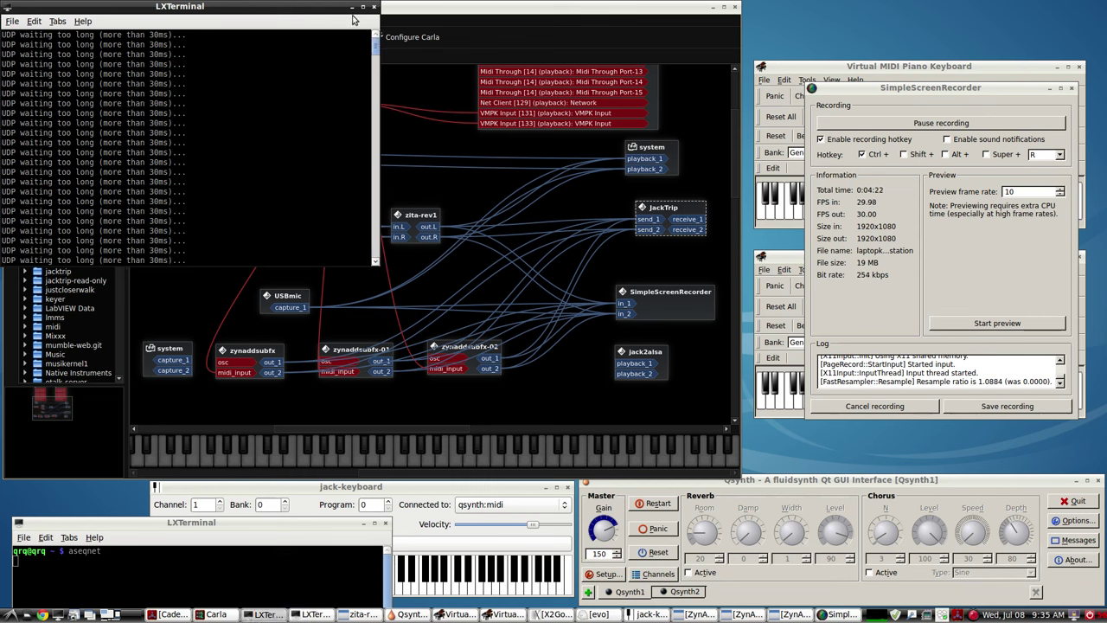
pyautogui.click(353, 8)
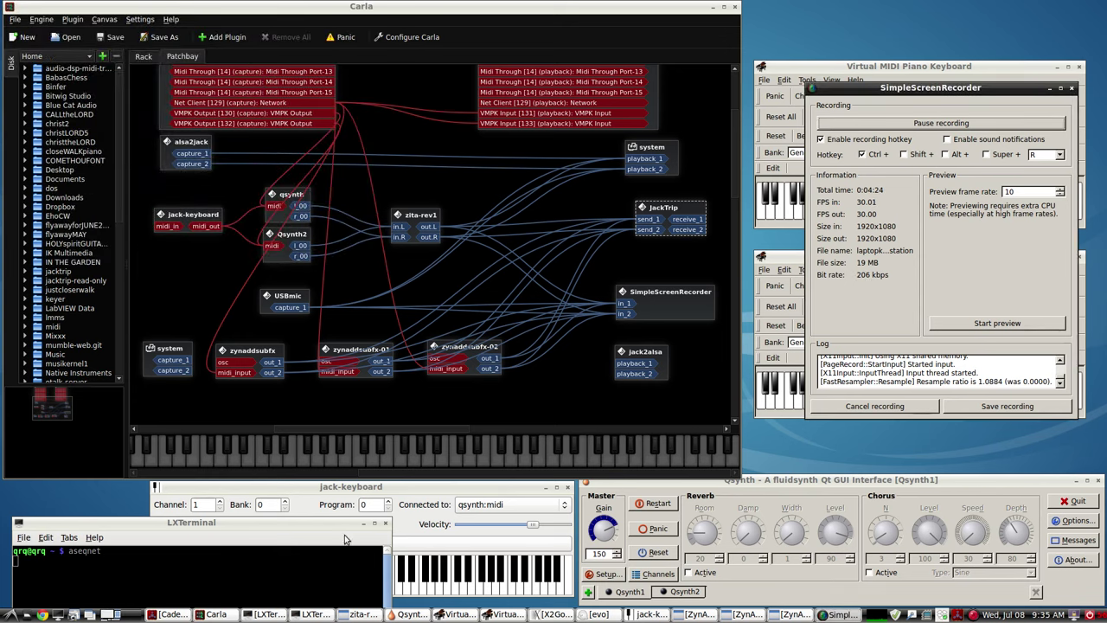
# - Minimize the aseqnet terminal to uncover jack-keyboard and select its node in Carla's patchbay
pyautogui.click(314, 614)
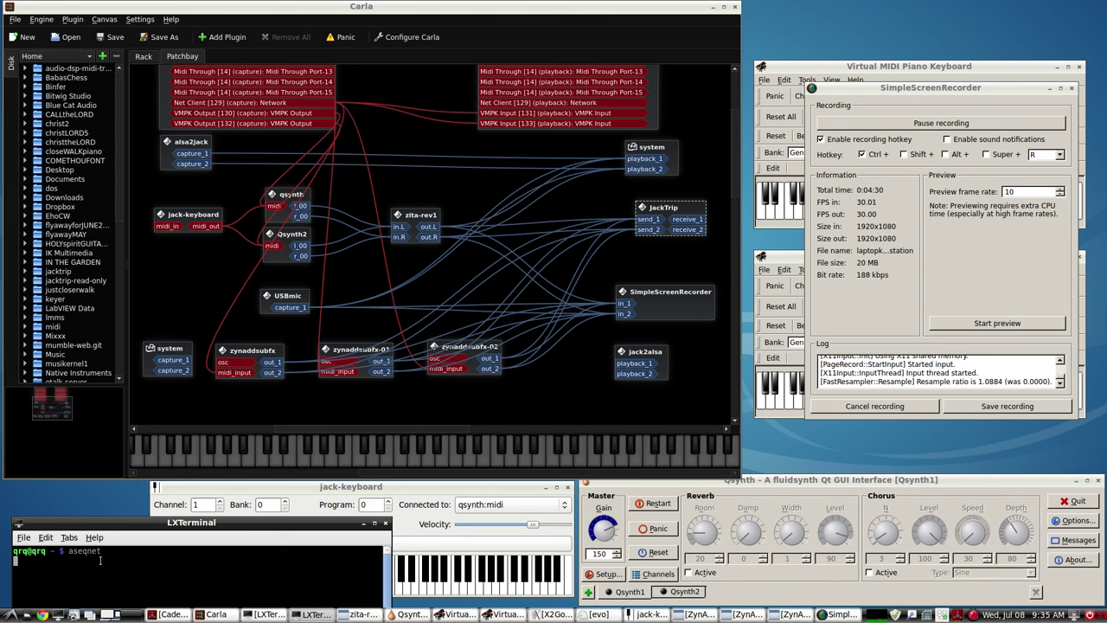
pyautogui.click(363, 524)
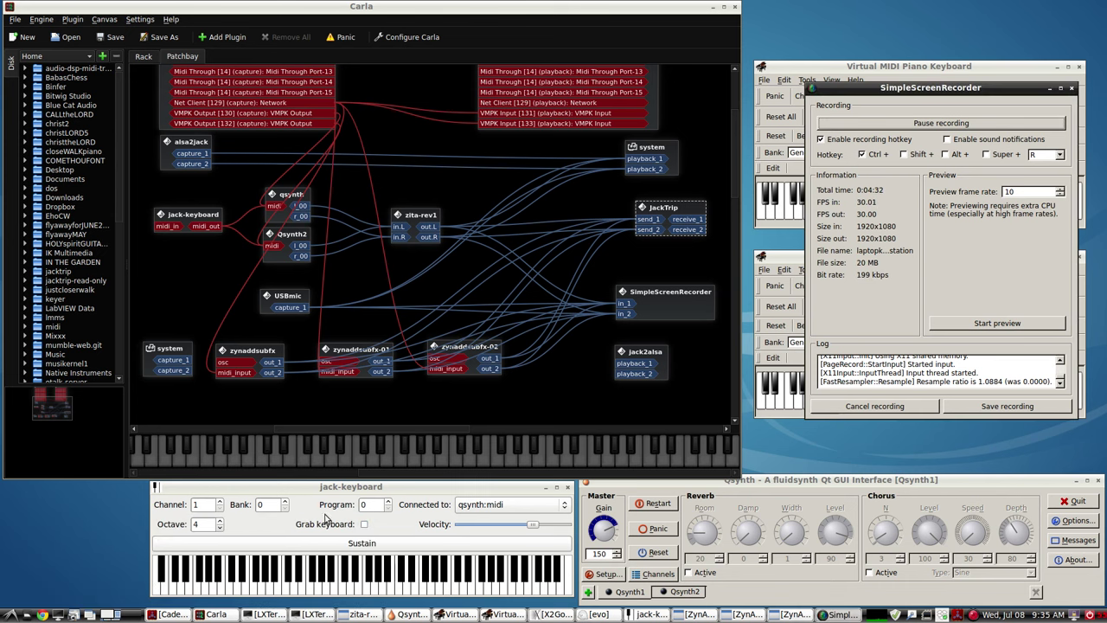
pyautogui.click(192, 220)
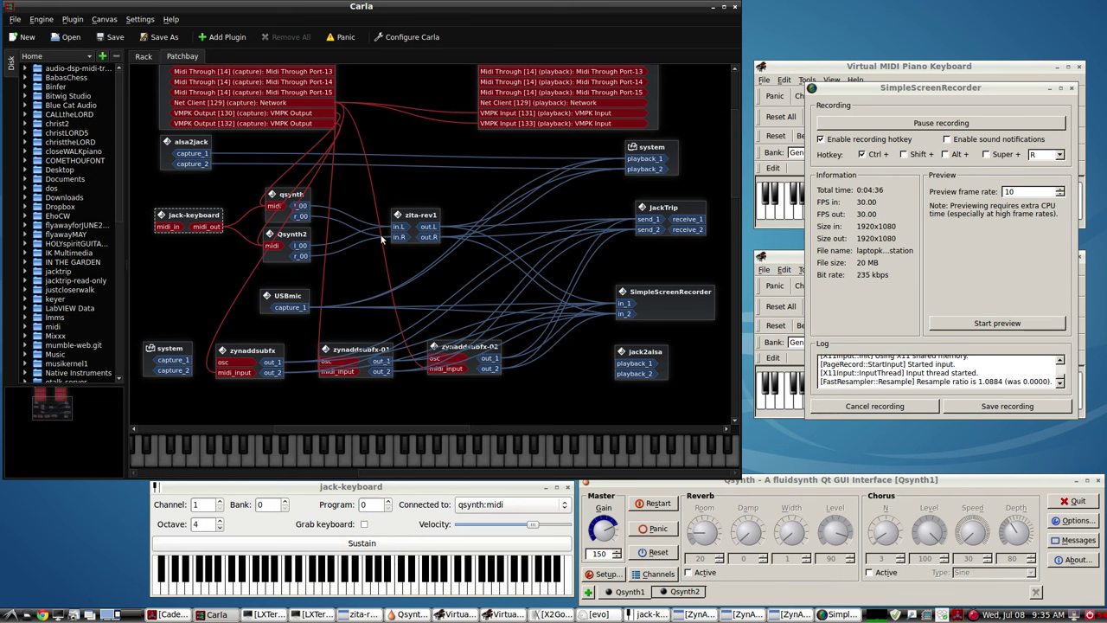
# - Play three descending note pairs a third apart on jack-keyboard into qsynth:midi
pyautogui.click(400, 592)
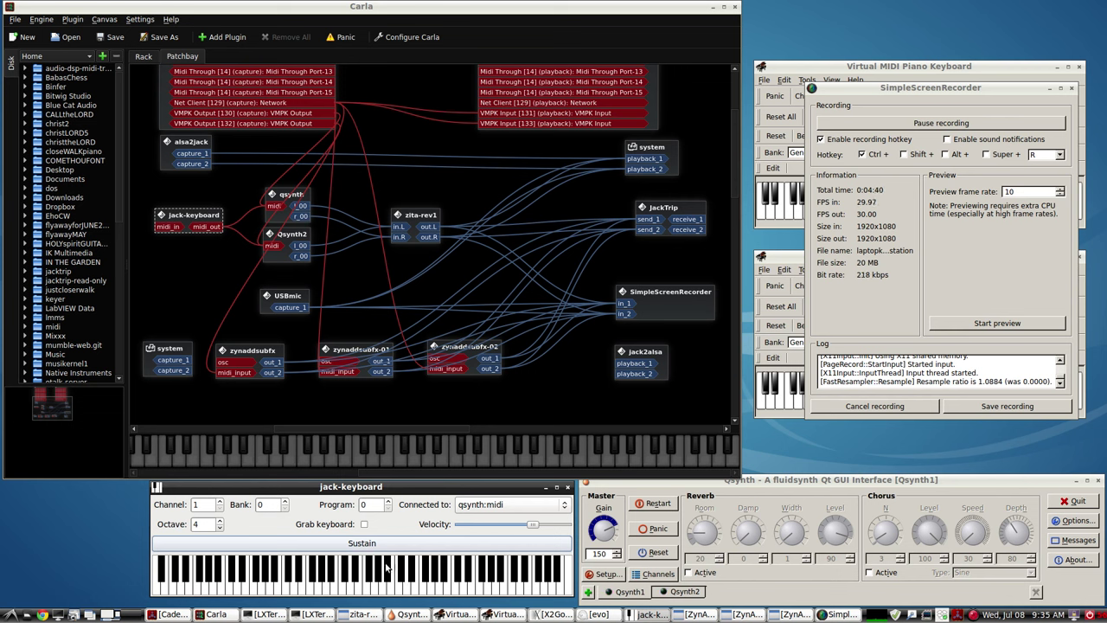
pyautogui.hotkey('c', 'b')
pyautogui.hotkey('x', 'v')
pyautogui.hotkey('z', 'c')
pyautogui.click(211, 278)
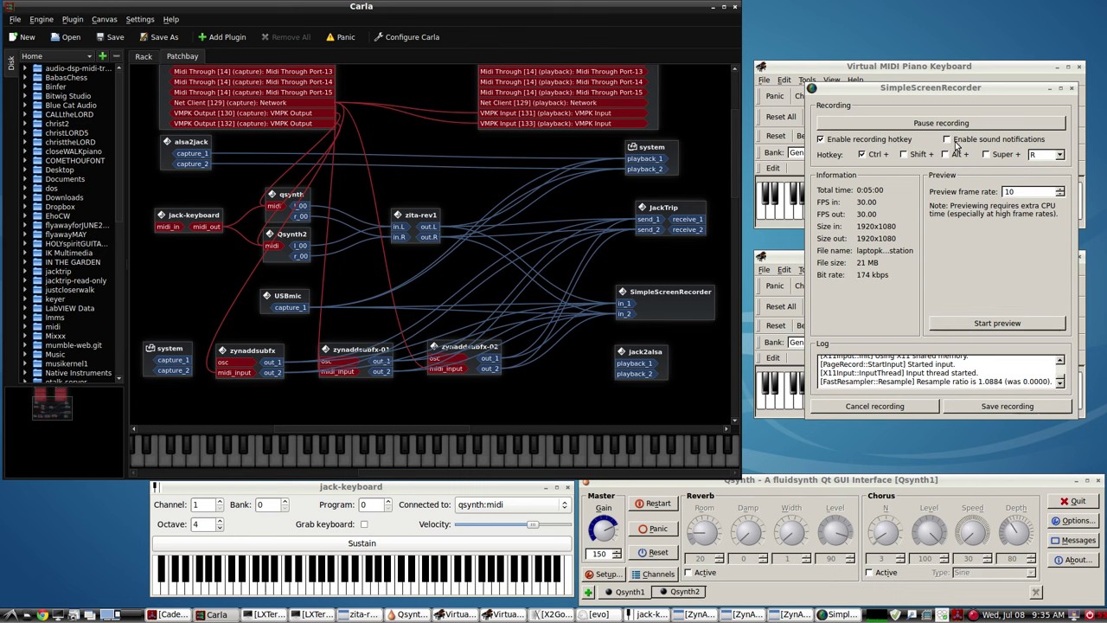
pyautogui.moveTo(950, 125); pyautogui.dragTo(628, 130)
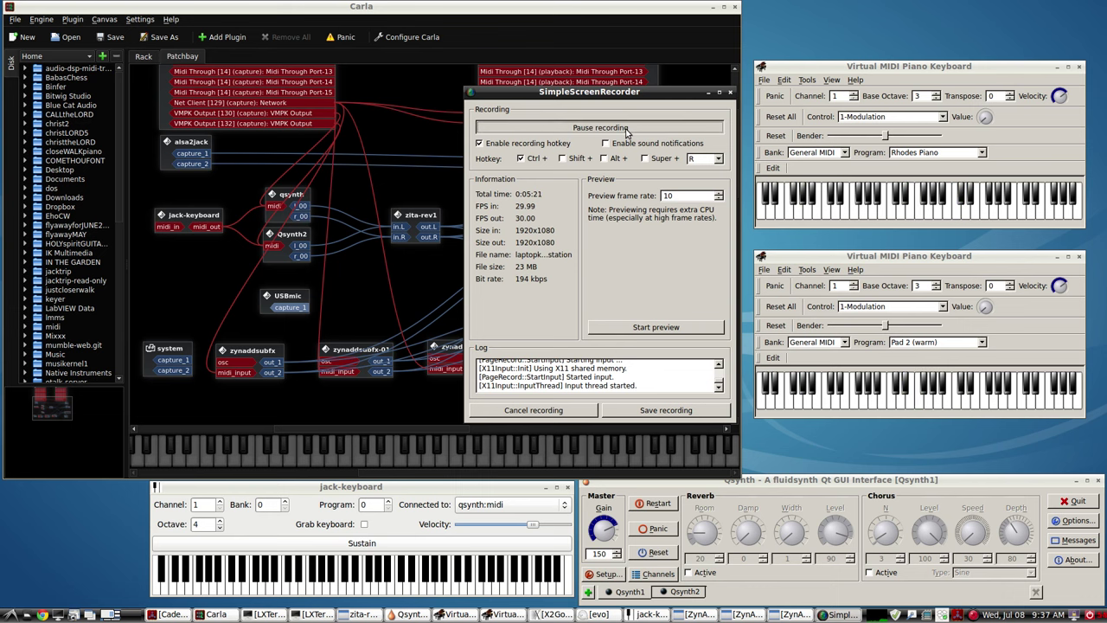
pyautogui.moveTo(627, 130); pyautogui.dragTo(932, 142)
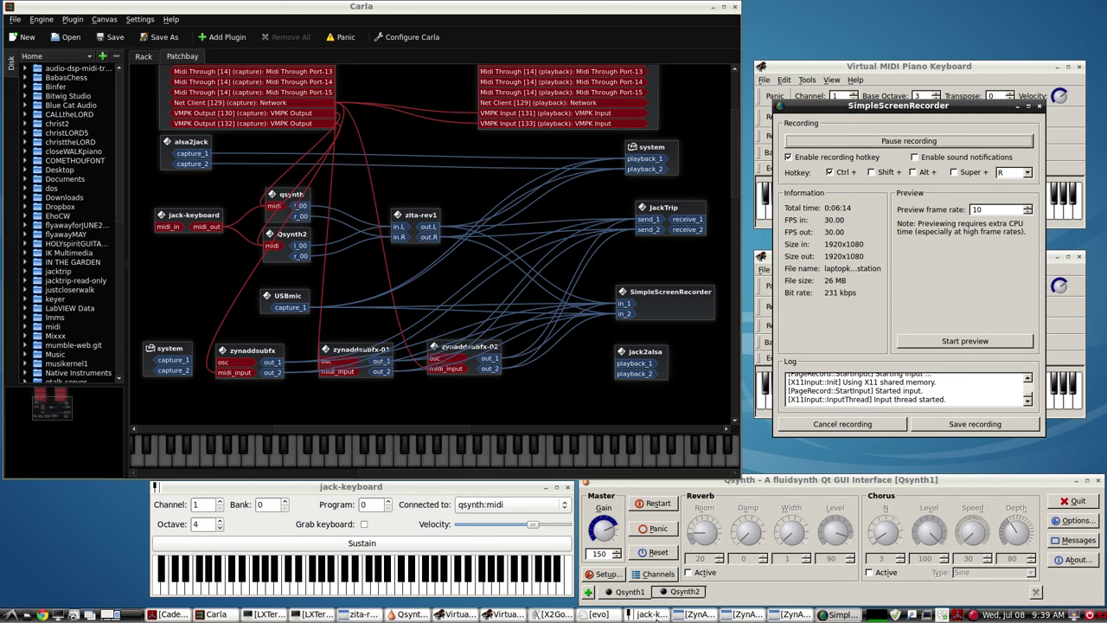
# - Bring up the old laptop's X2Go session and hide the nested screen mirror to show Catia
pyautogui.click(574, 616)
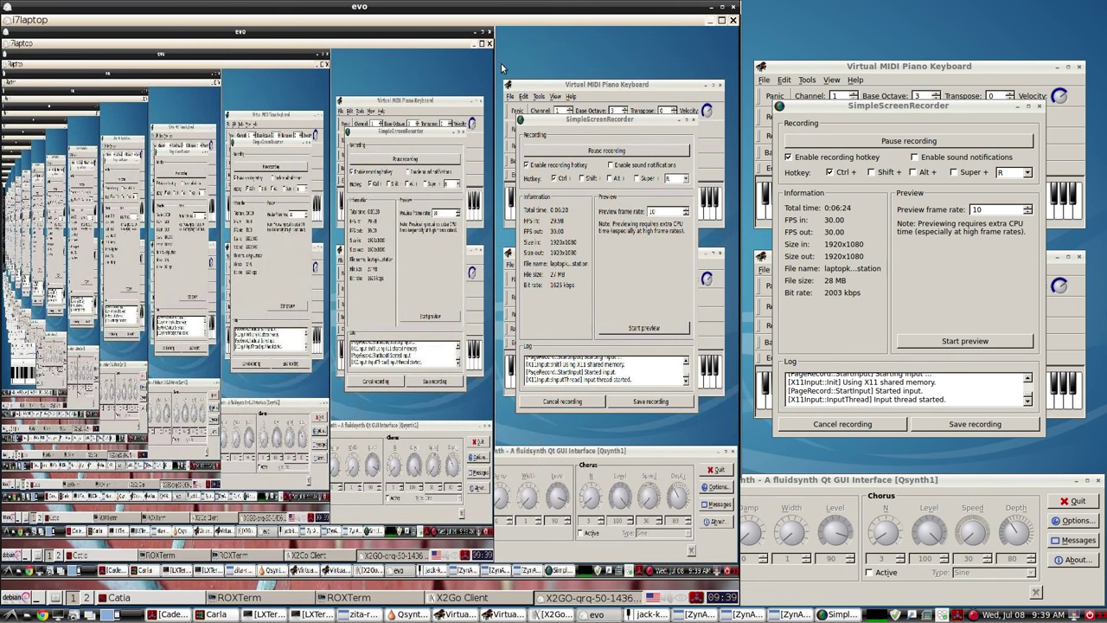
pyautogui.click(479, 43)
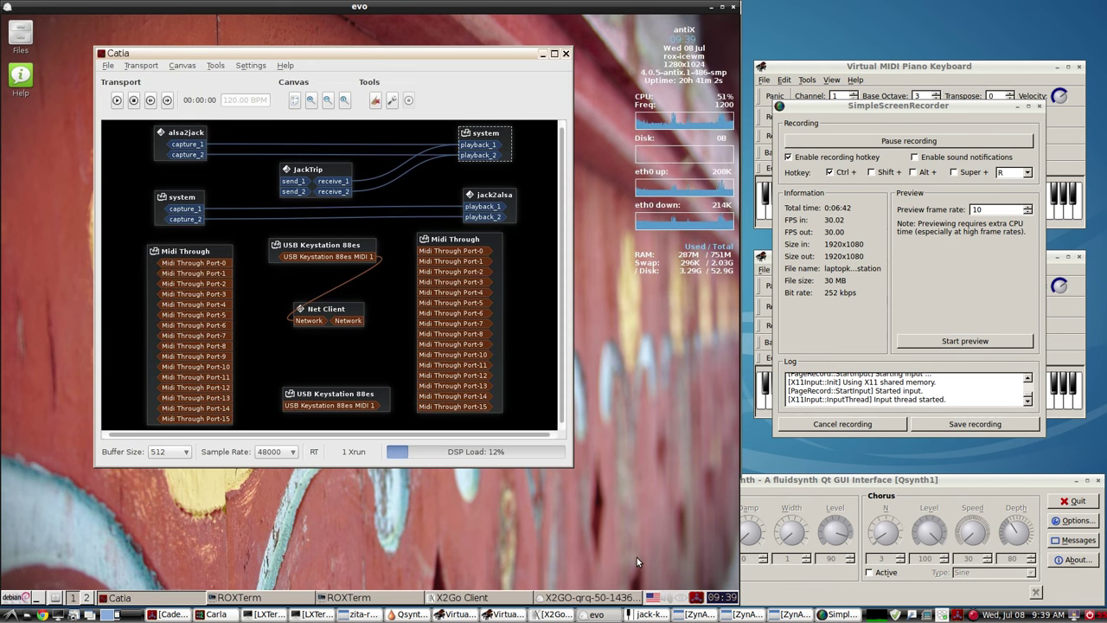
# - Minimize the evo X2Go window to bring Carla's local patchbay back
pyautogui.click(710, 7)
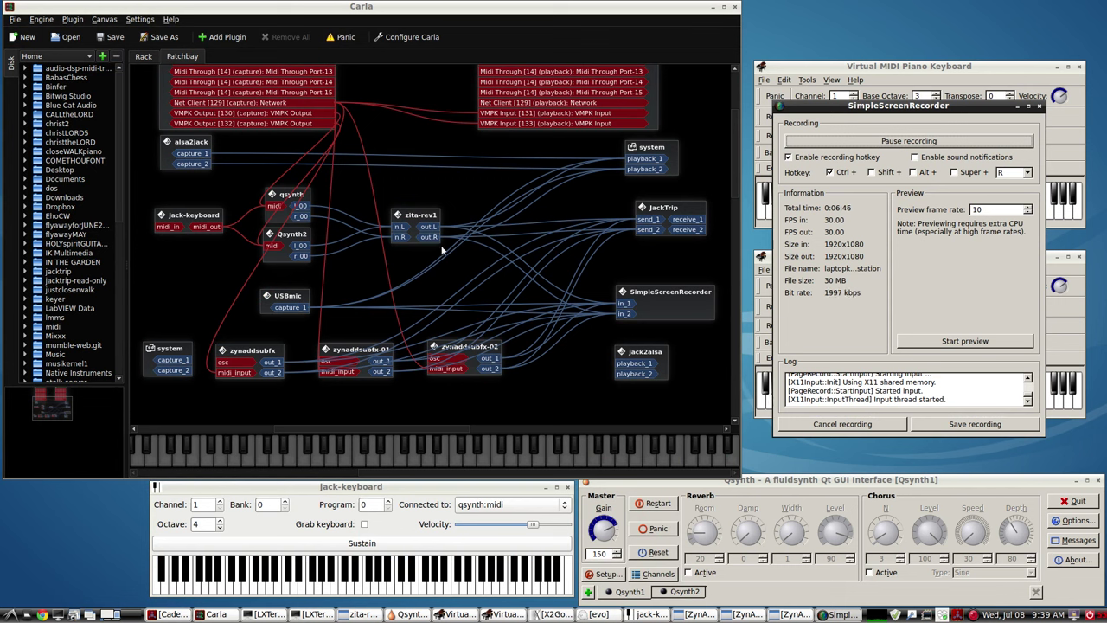